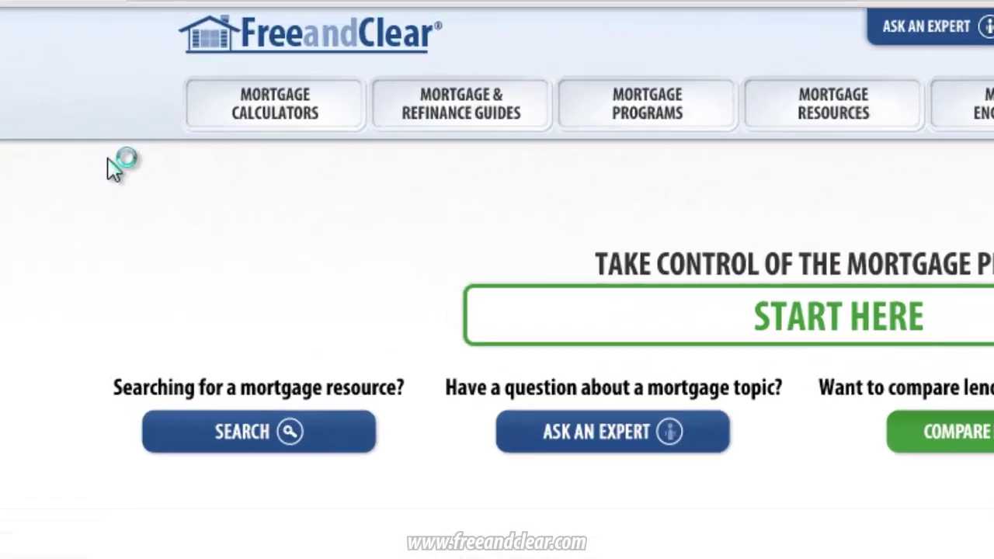
Open the Interest Expense Income Tax Deduction Benefit Calculator from the site's mortgage calculators page.
{"action": "mouse_move", "coordinate": [172, 67]}
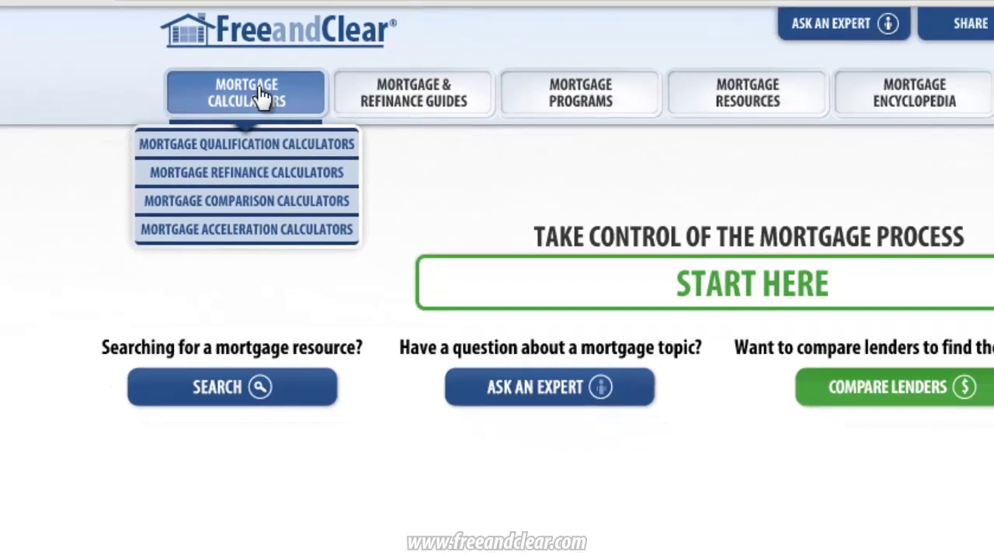
{"action": "left_click", "coordinate": [298, 102]}
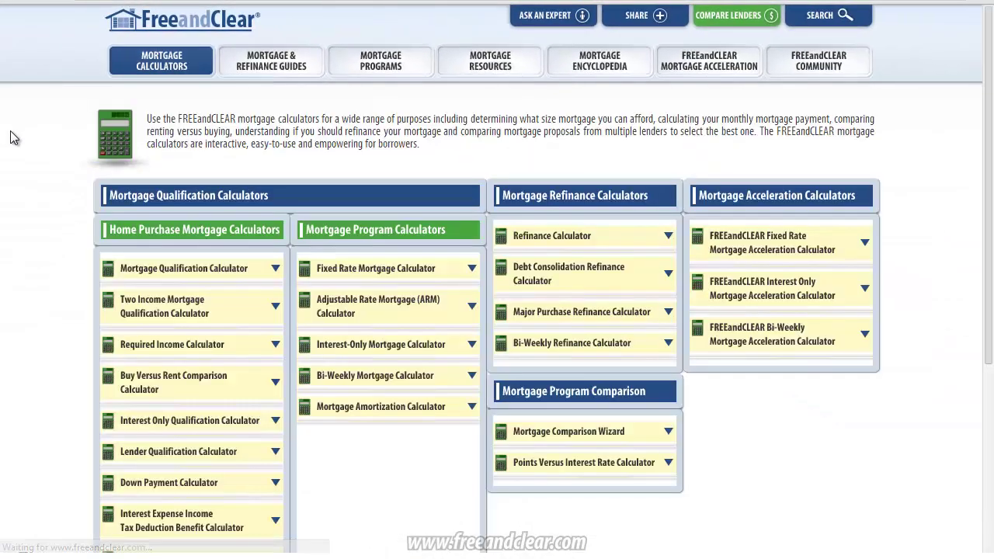
{"action": "scroll", "coordinate": [12, 138], "scroll_direction": "down", "scroll_amount": 2}
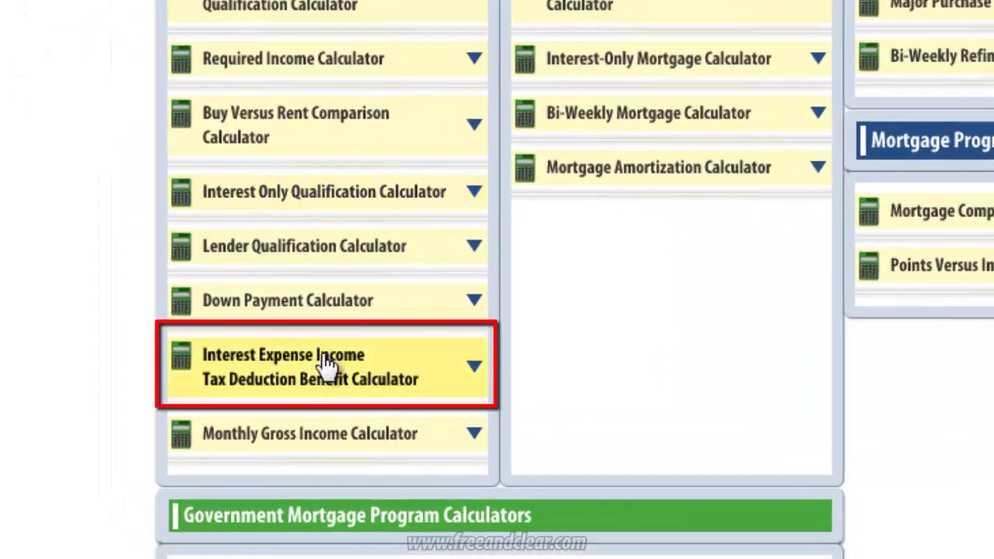
{"action": "left_click", "coordinate": [471, 371]}
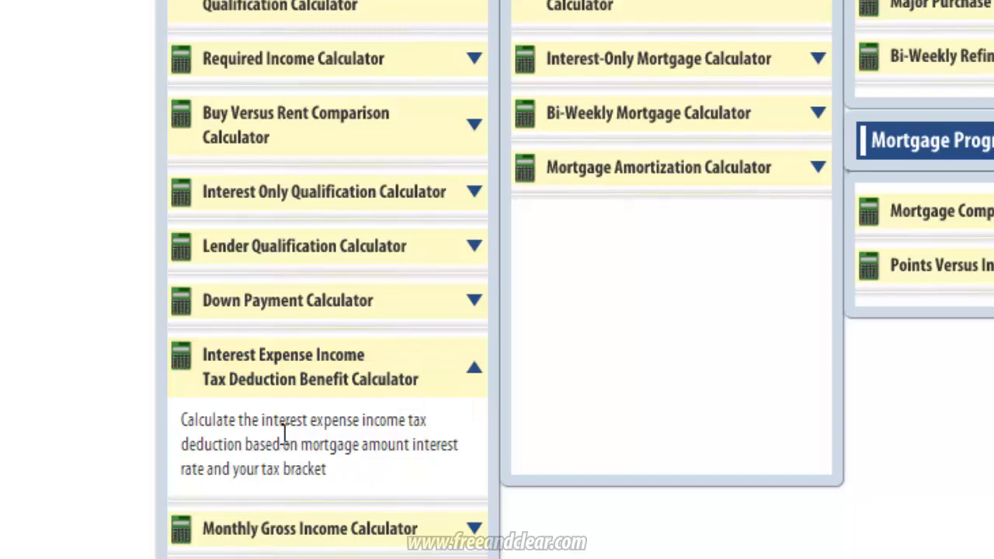
{"action": "left_click", "coordinate": [303, 369]}
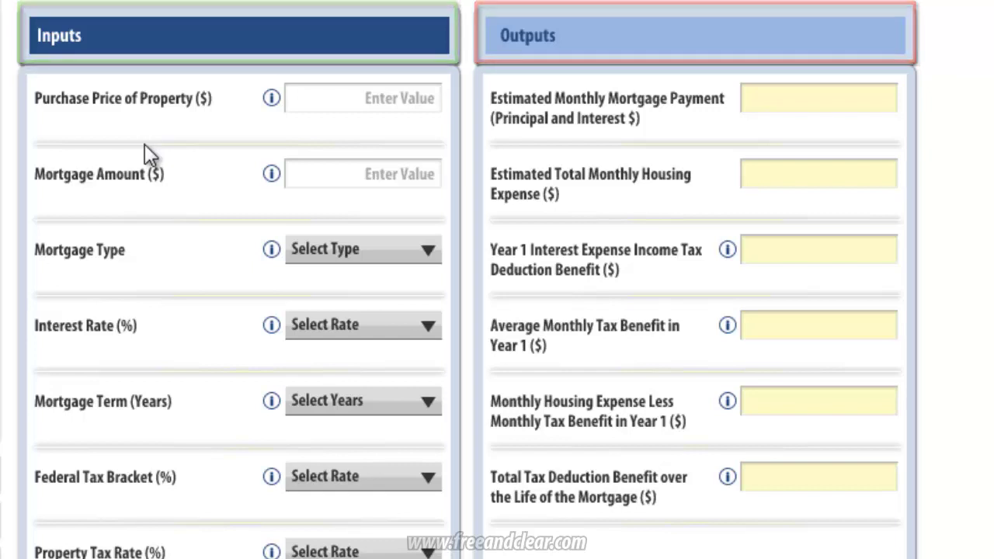
Enter a property purchase price of $300,000 and a mortgage amount of $240,000.
{"action": "mouse_move", "coordinate": [276, 109]}
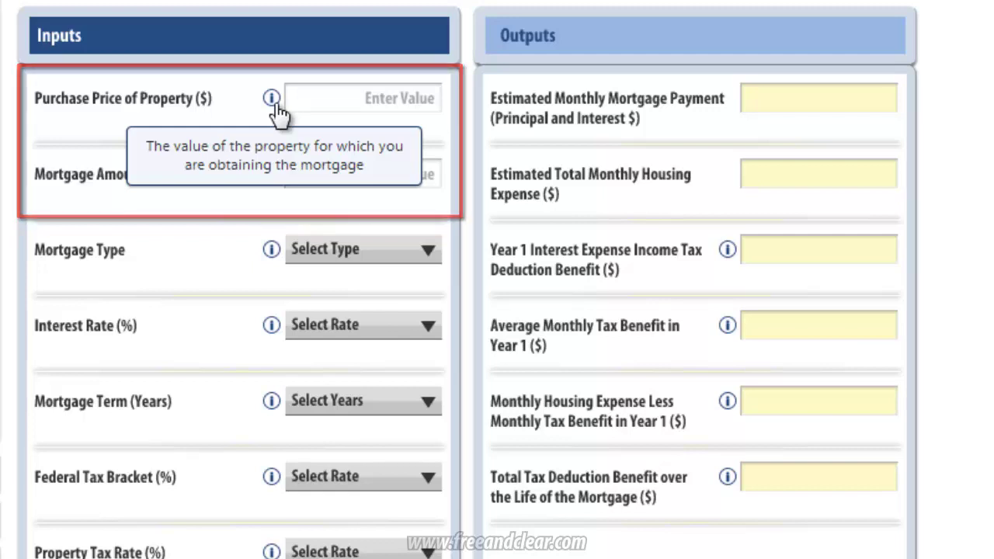
{"action": "left_click", "coordinate": [325, 101]}
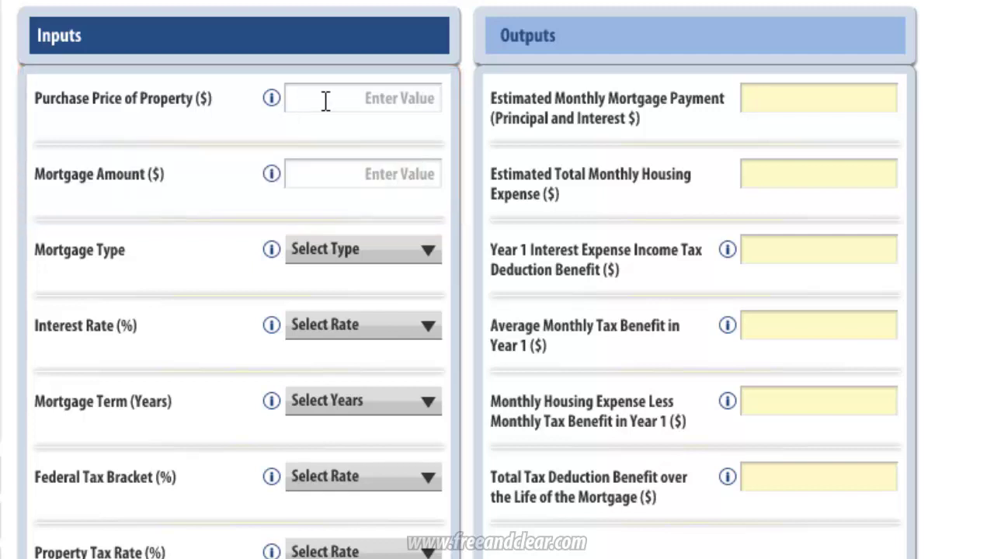
{"action": "type", "text": "3000000"}
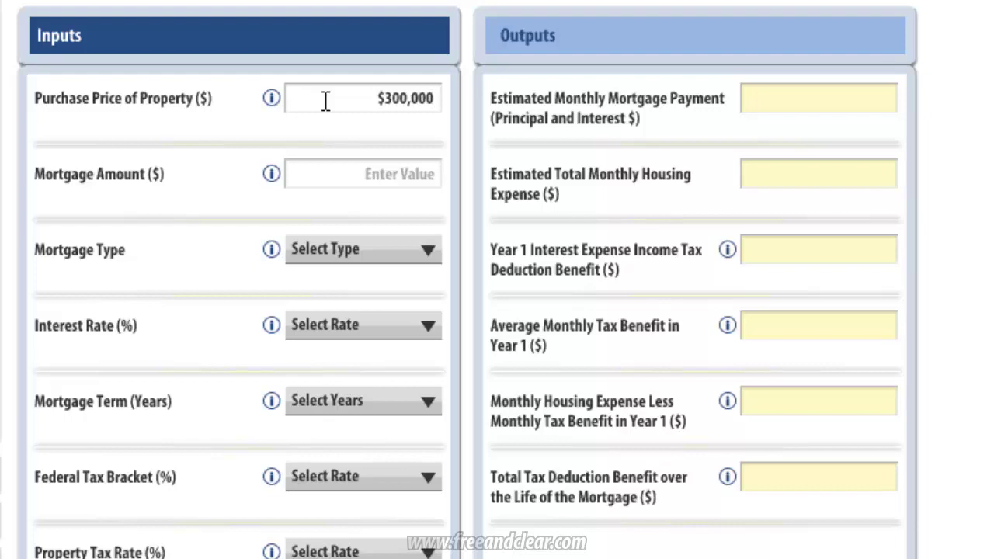
{"action": "left_click", "coordinate": [364, 172]}
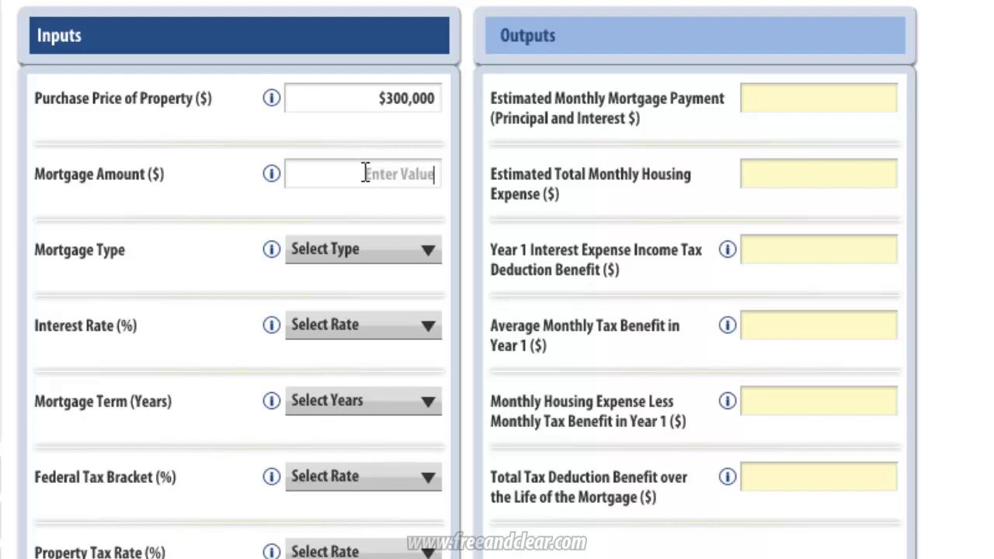
{"action": "type", "text": "240,000"}
Set the mortgage type to Fixed Rate and the interest rate to 4.250%.
{"action": "left_click", "coordinate": [429, 260]}
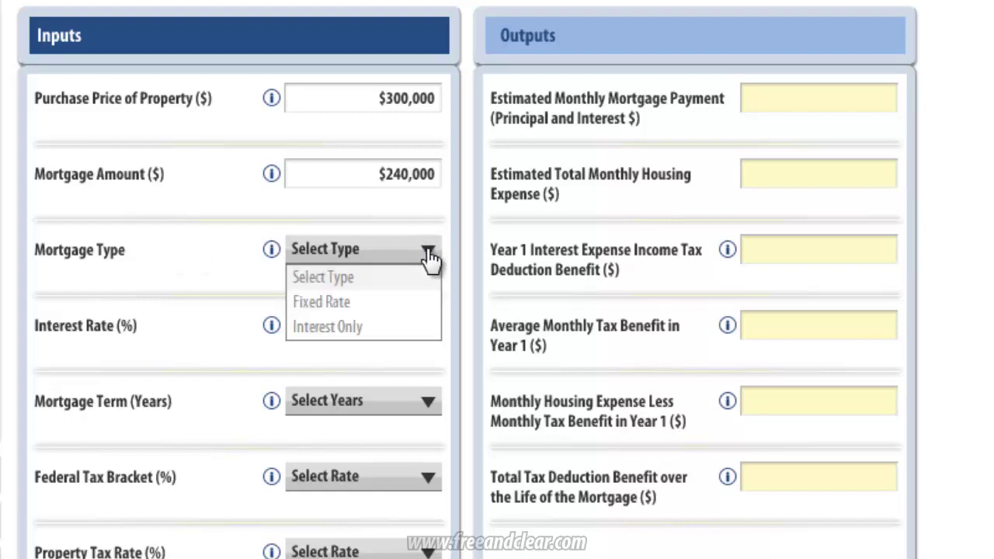
{"action": "left_click", "coordinate": [369, 309]}
{"action": "mouse_move", "coordinate": [283, 329]}
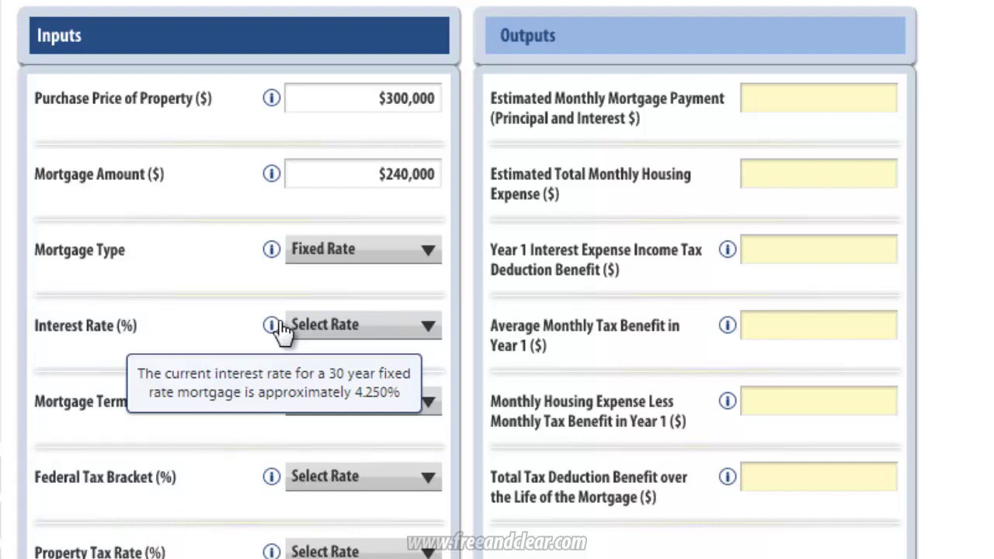
{"action": "left_click", "coordinate": [428, 332]}
{"action": "scroll", "coordinate": [415, 401], "scroll_direction": "down", "scroll_amount": 5}
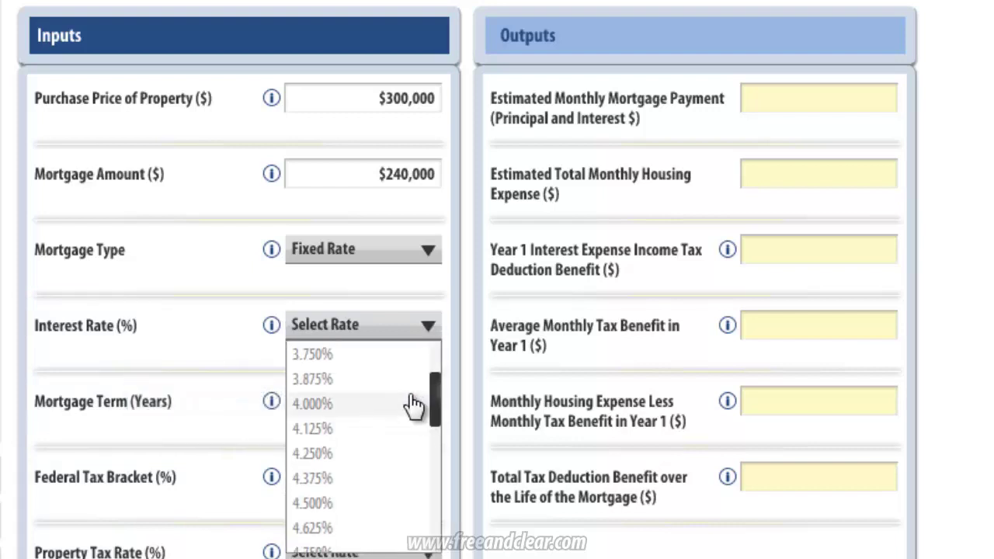
{"action": "left_click", "coordinate": [377, 462]}
Set the mortgage term to 30 years and the federal tax bracket to 25%.
{"action": "scroll", "coordinate": [208, 206], "scroll_direction": "down", "scroll_amount": 3}
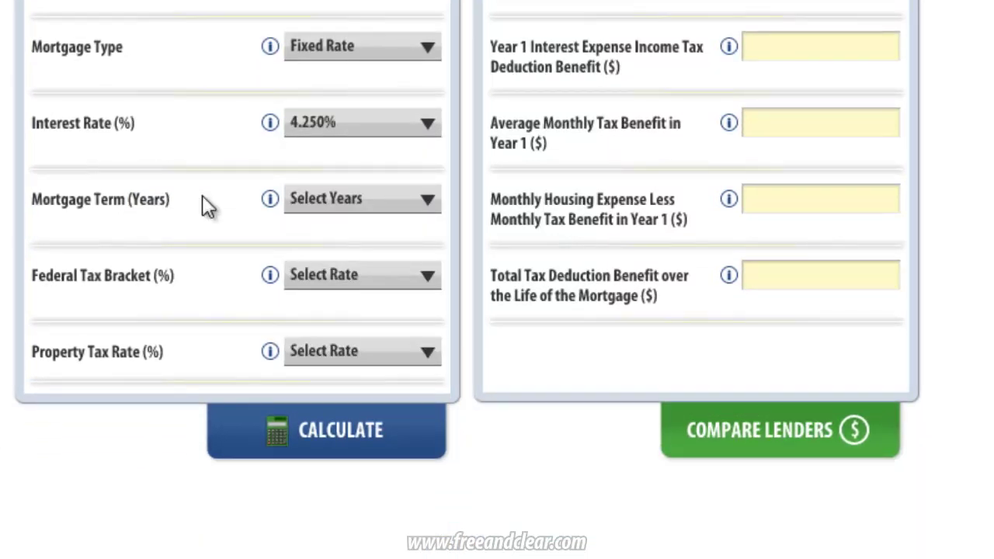
{"action": "left_click", "coordinate": [426, 203]}
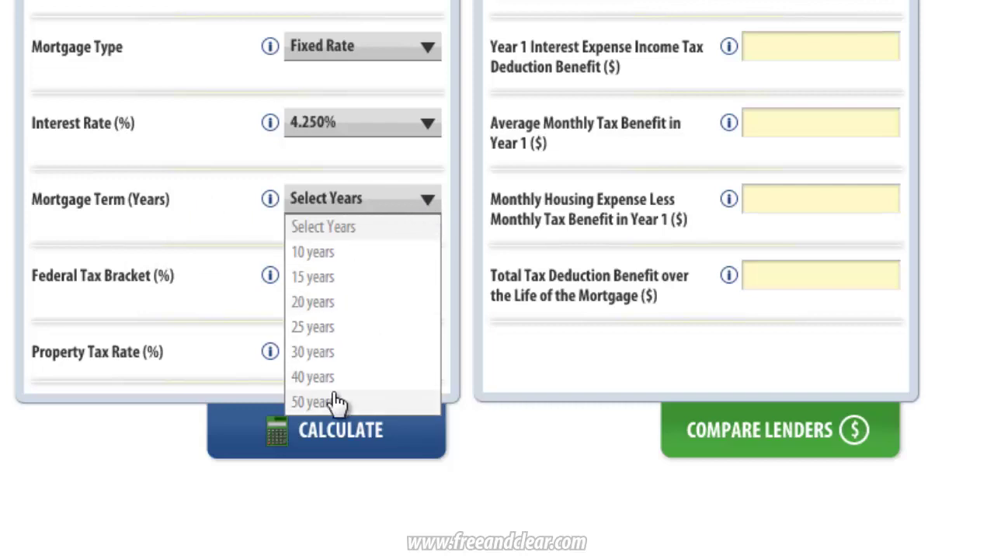
{"action": "left_click", "coordinate": [329, 357]}
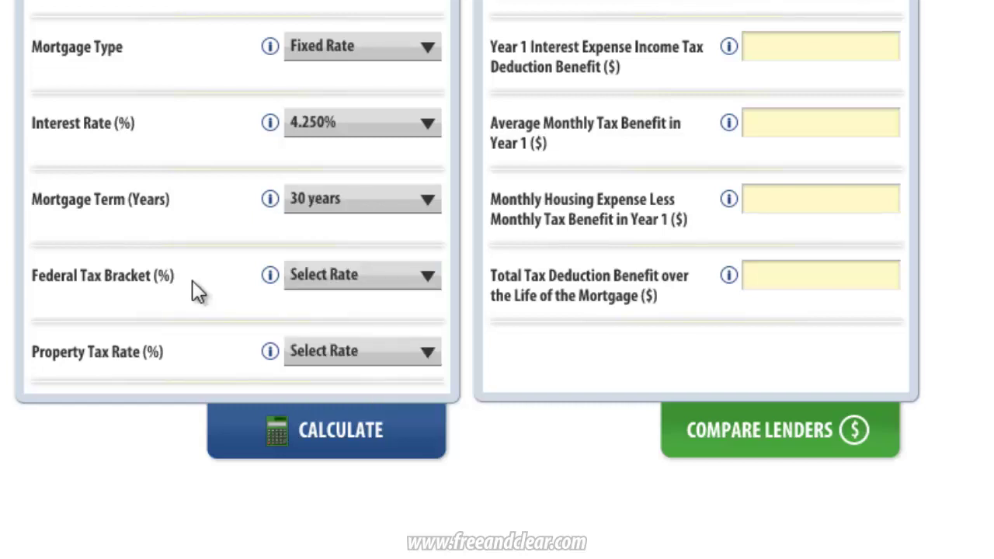
{"action": "left_click", "coordinate": [422, 280]}
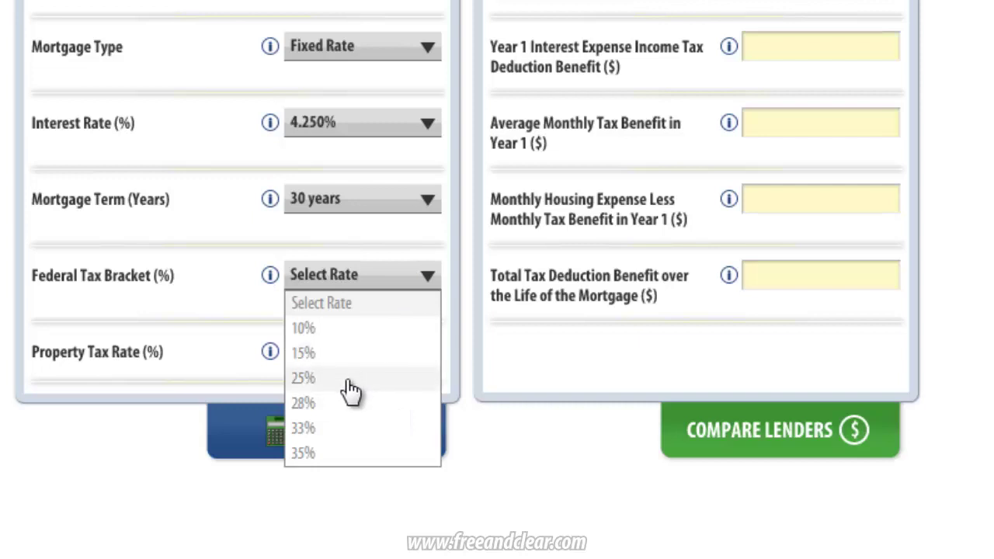
{"action": "left_click", "coordinate": [351, 380]}
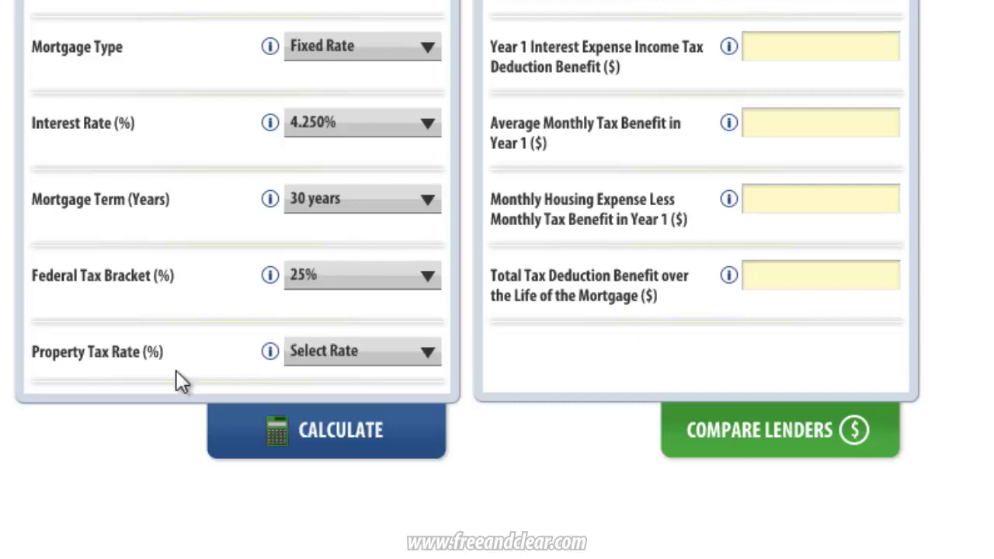
Check the explanation of the property tax rate and set the rate to 1.0%.
{"action": "mouse_move", "coordinate": [271, 354]}
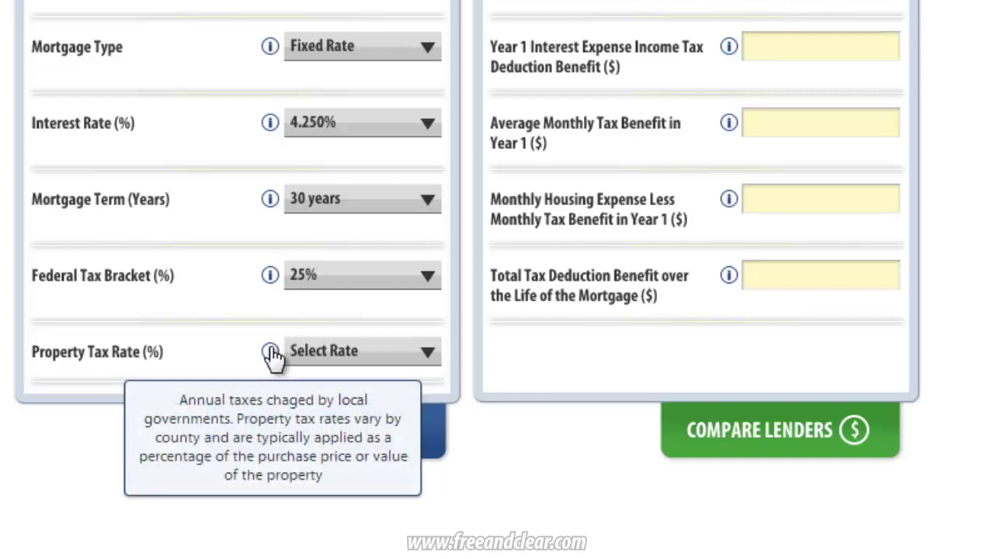
{"action": "left_click", "coordinate": [431, 363]}
{"action": "left_click_drag", "start_coordinate": [433, 391], "coordinate": [424, 453]}
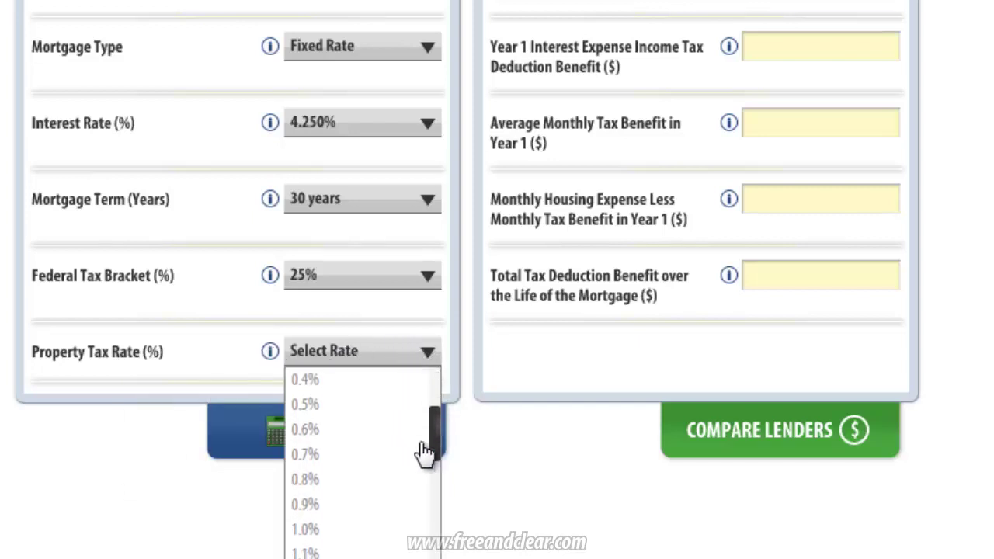
{"action": "left_click", "coordinate": [311, 529]}
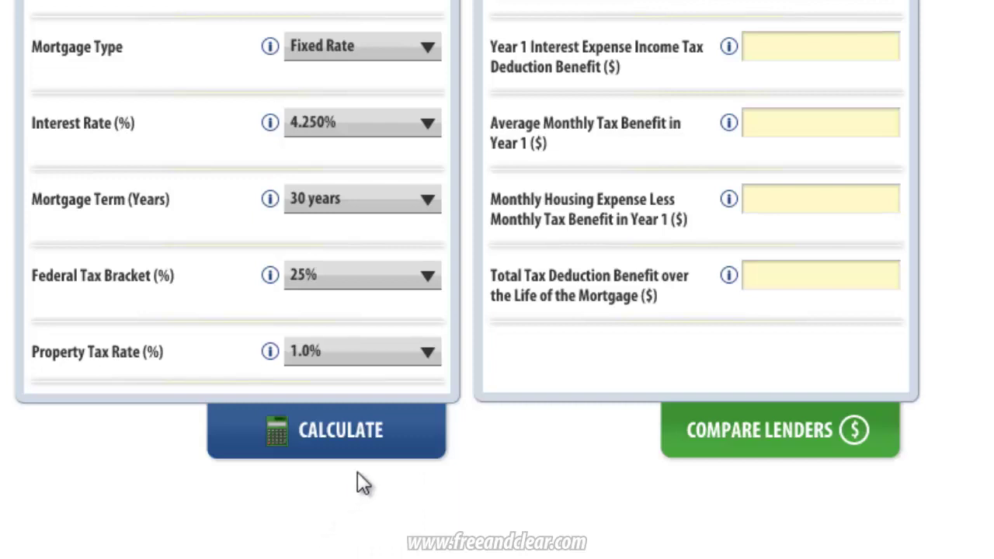
Calculate the tax deduction benefit and examine the outputs and the Year 1 figures in the benefit chart.
{"action": "left_click", "coordinate": [359, 442]}
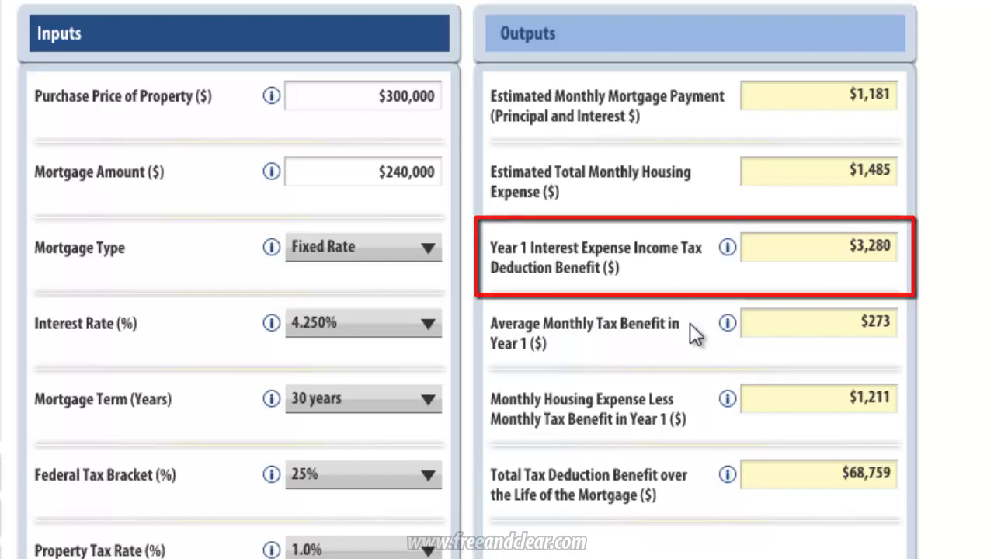
{"action": "left_click", "coordinate": [632, 422]}
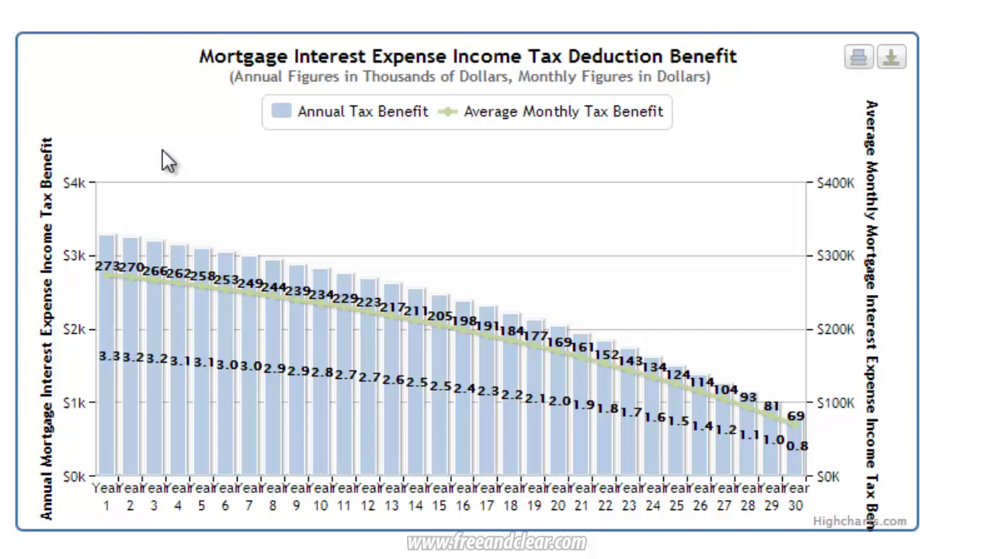
{"action": "mouse_move", "coordinate": [103, 326]}
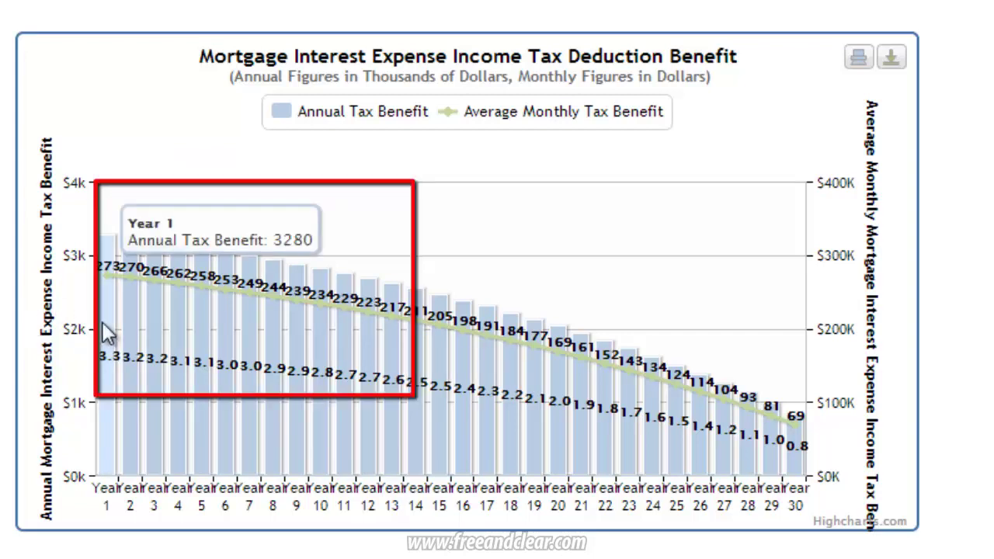
{"action": "mouse_move", "coordinate": [109, 267]}
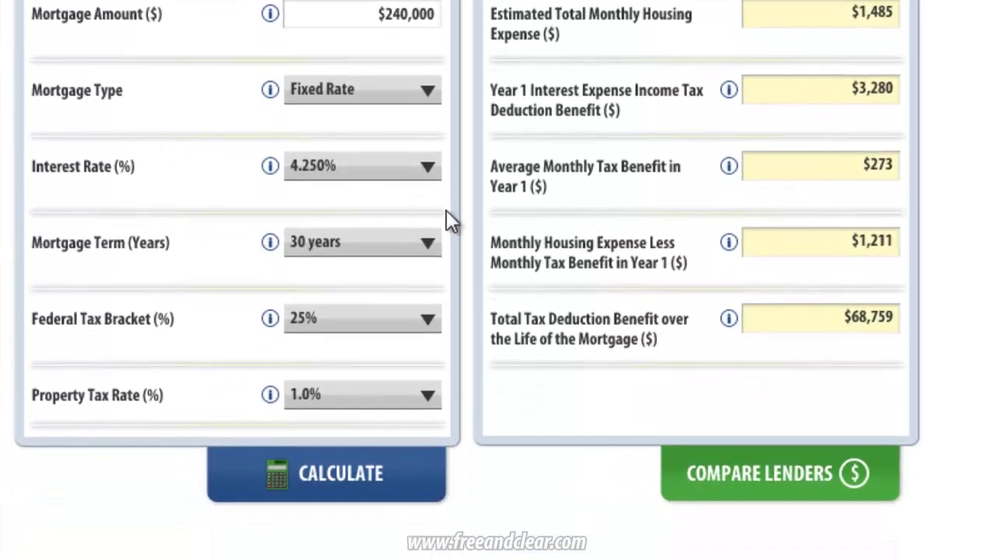
Change the mortgage term to 20 years, recalculate, and review the updated tax benefit chart.
{"action": "left_click", "coordinate": [428, 253]}
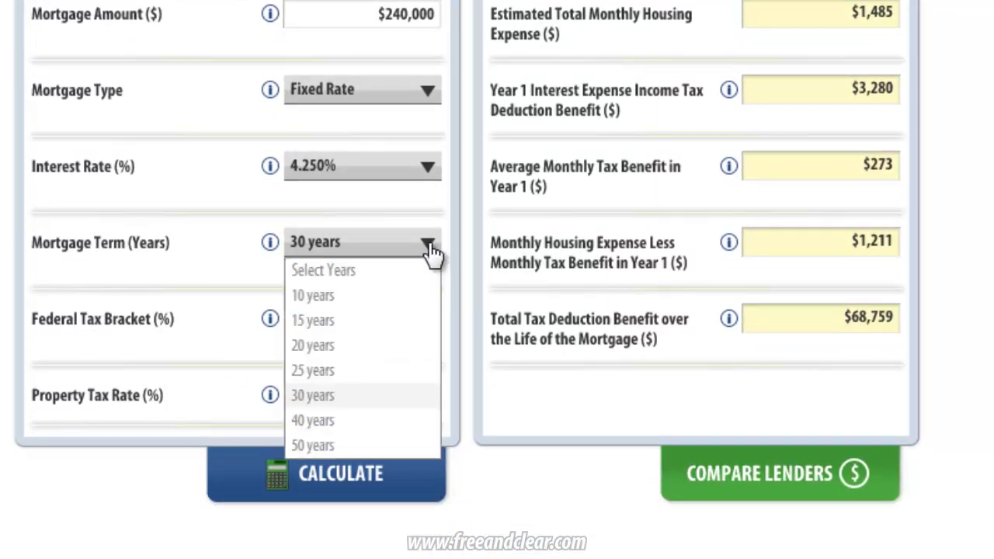
{"action": "left_click", "coordinate": [315, 346]}
{"action": "left_click", "coordinate": [281, 490]}
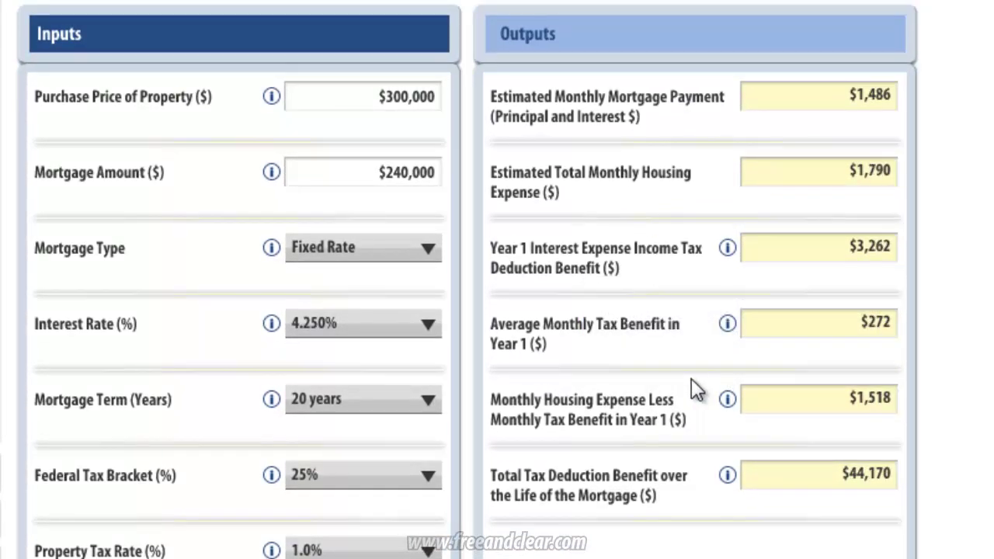
{"action": "scroll", "coordinate": [651, 381], "scroll_direction": "down", "scroll_amount": 4}
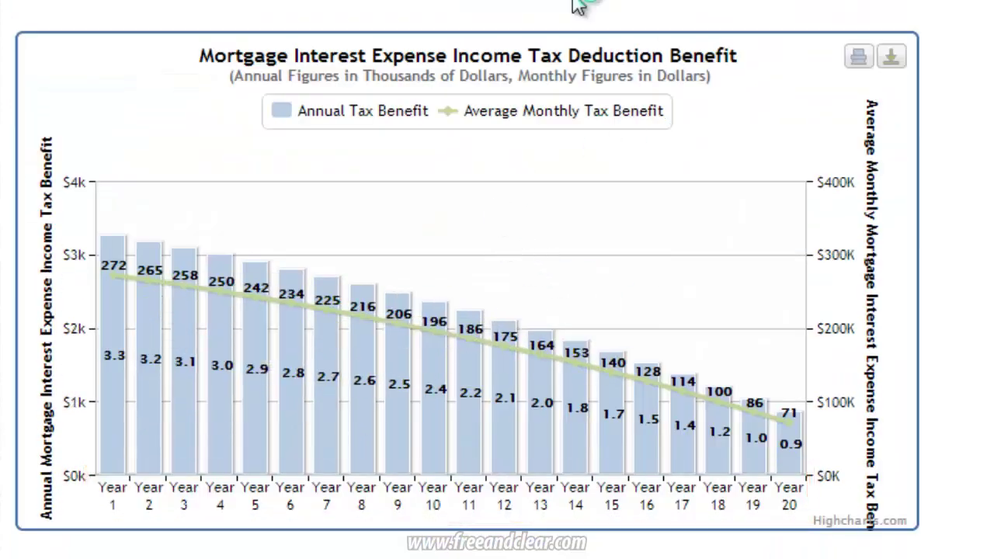
Change the mortgage type to Interest Only and recalculate the tax deduction benefit.
{"action": "scroll", "coordinate": [432, 126], "scroll_direction": "up", "scroll_amount": 5}
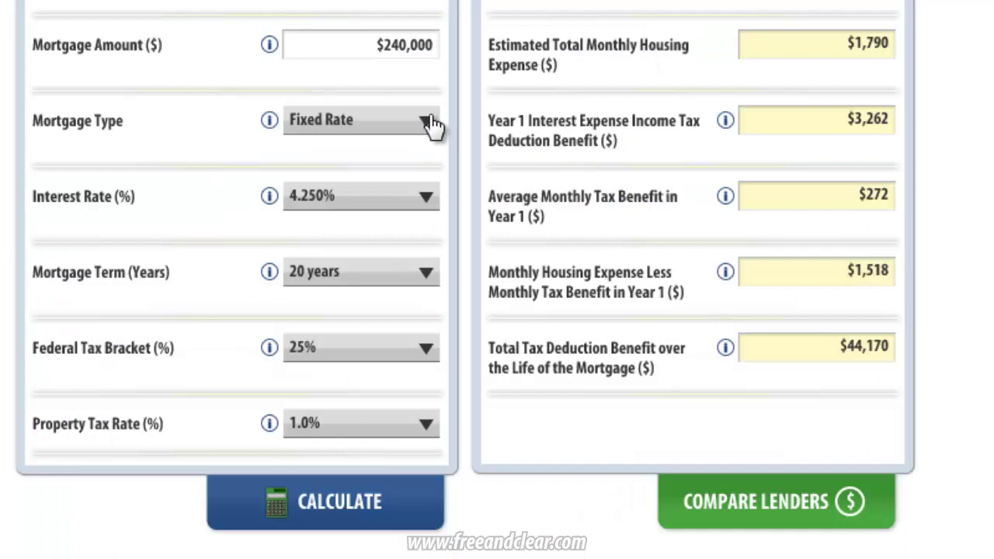
{"action": "left_click", "coordinate": [433, 127]}
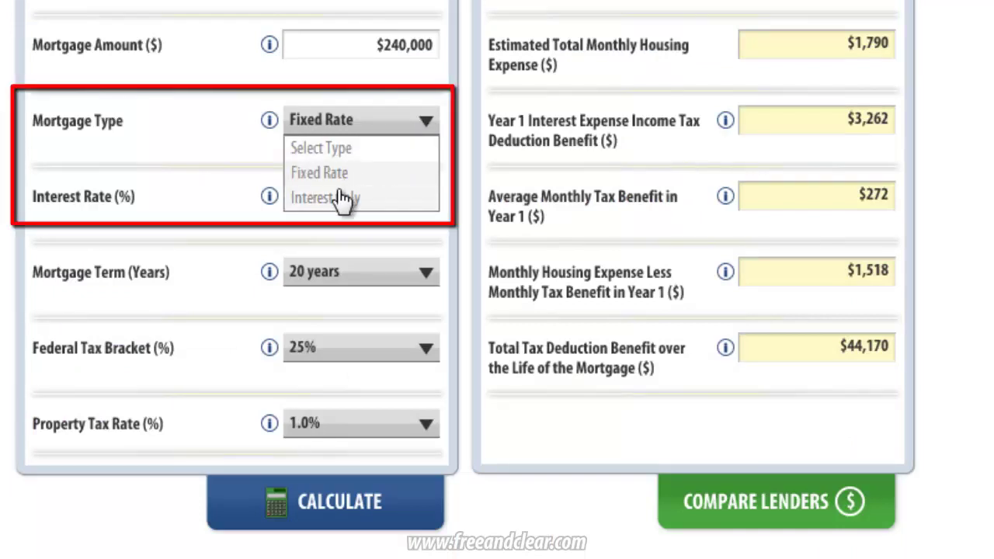
{"action": "left_click", "coordinate": [342, 199]}
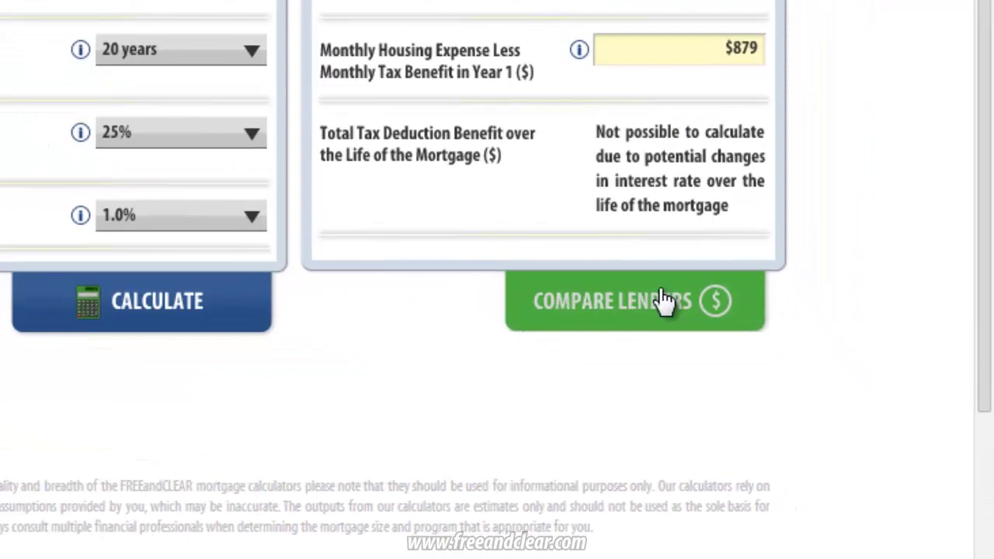
View the lender comparison page and the Ask a Mortgage Expert question form.
{"action": "left_click", "coordinate": [664, 297]}
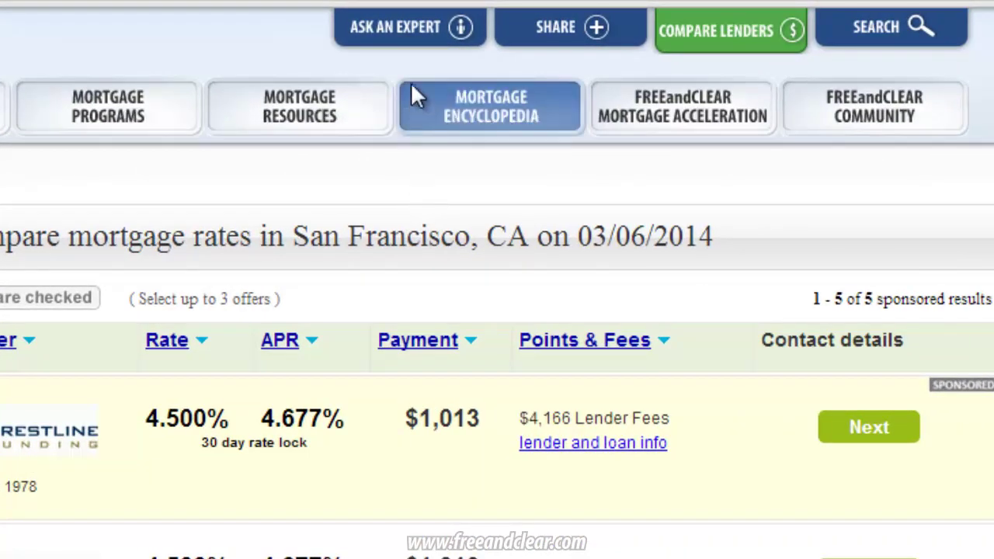
{"action": "left_click", "coordinate": [404, 35]}
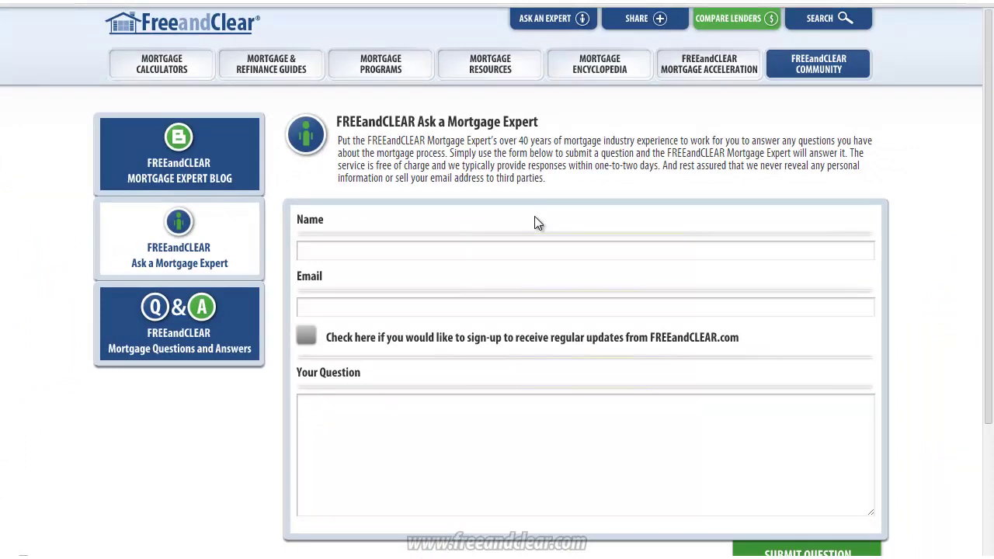
{"action": "scroll", "coordinate": [535, 223], "scroll_direction": "down", "scroll_amount": 1}
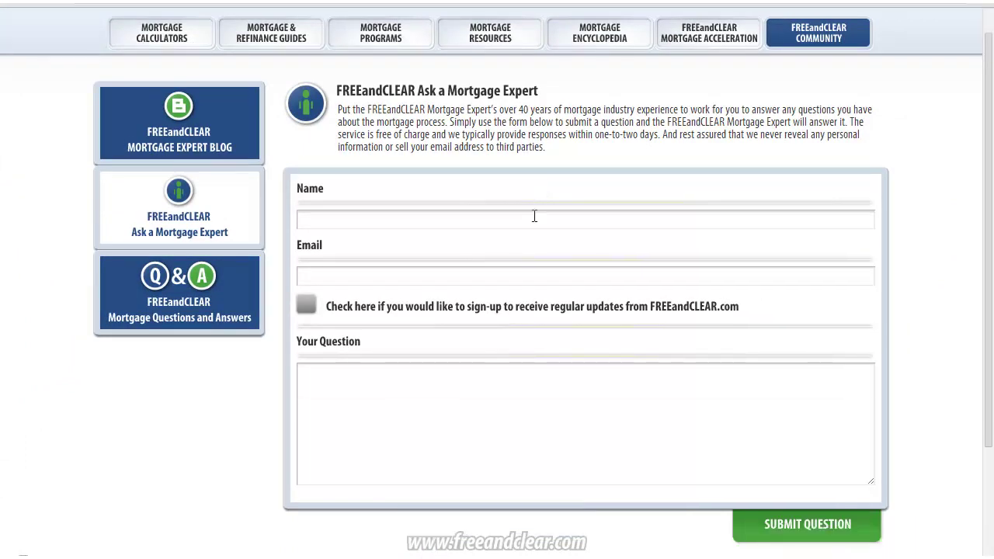